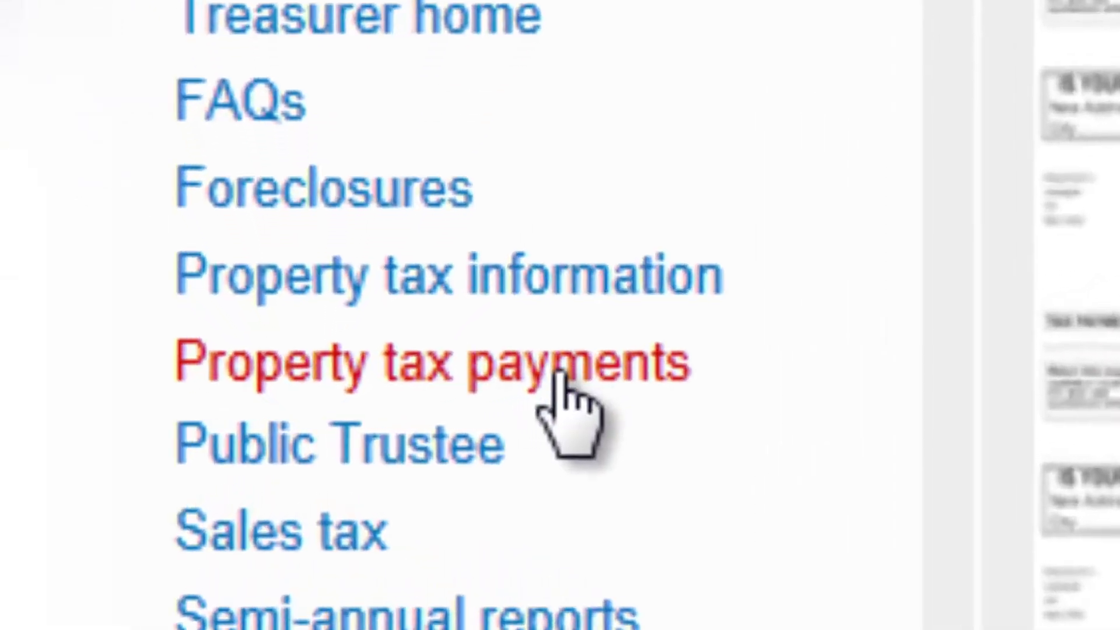
Start the online property tax payment so the empty tax account search appears.
left_click(347, 418)
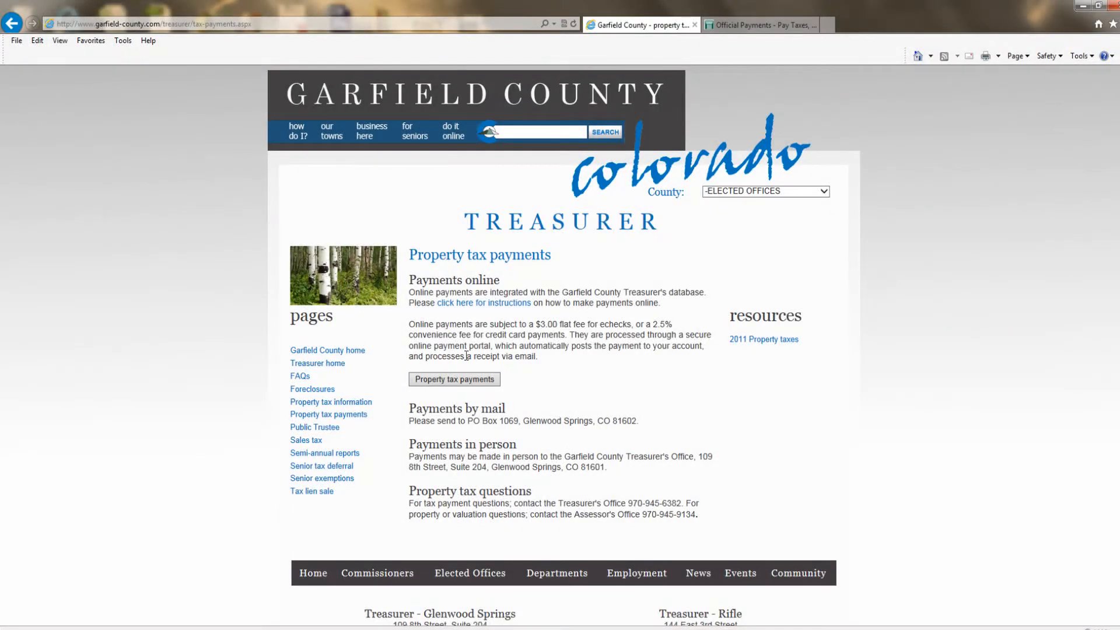
left_click(458, 382)
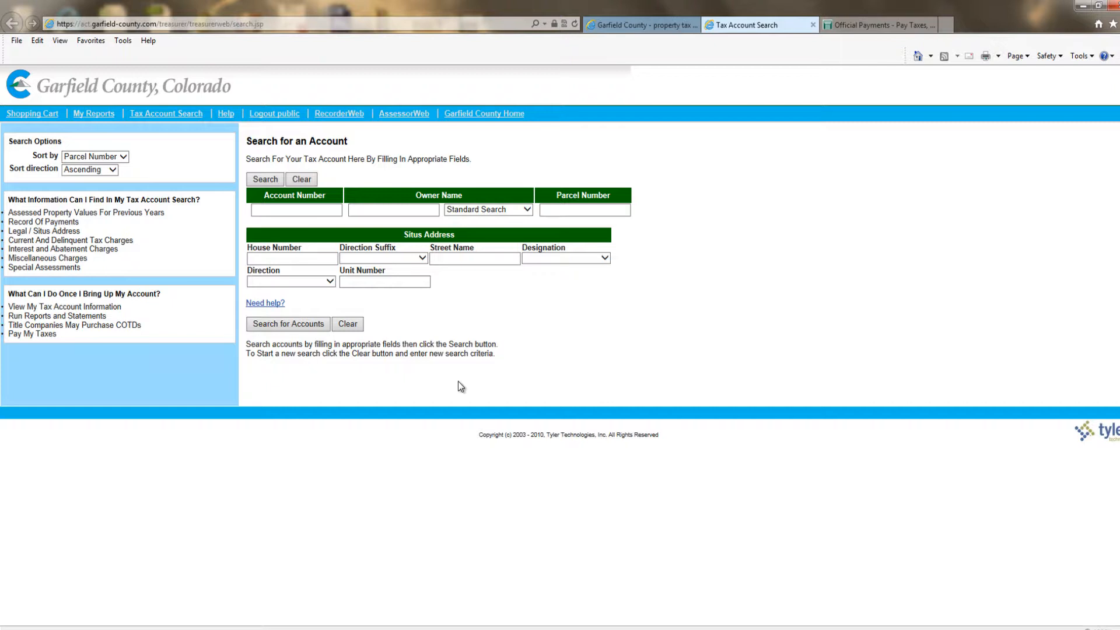
left_click(323, 211)
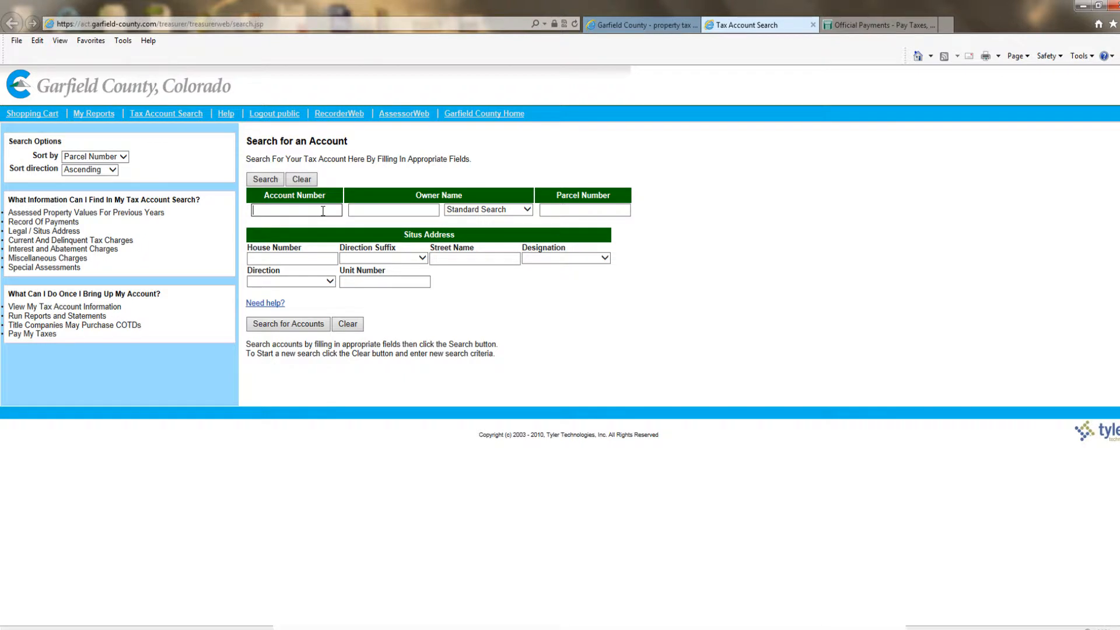
type("R")
type("7628")
key("Return")
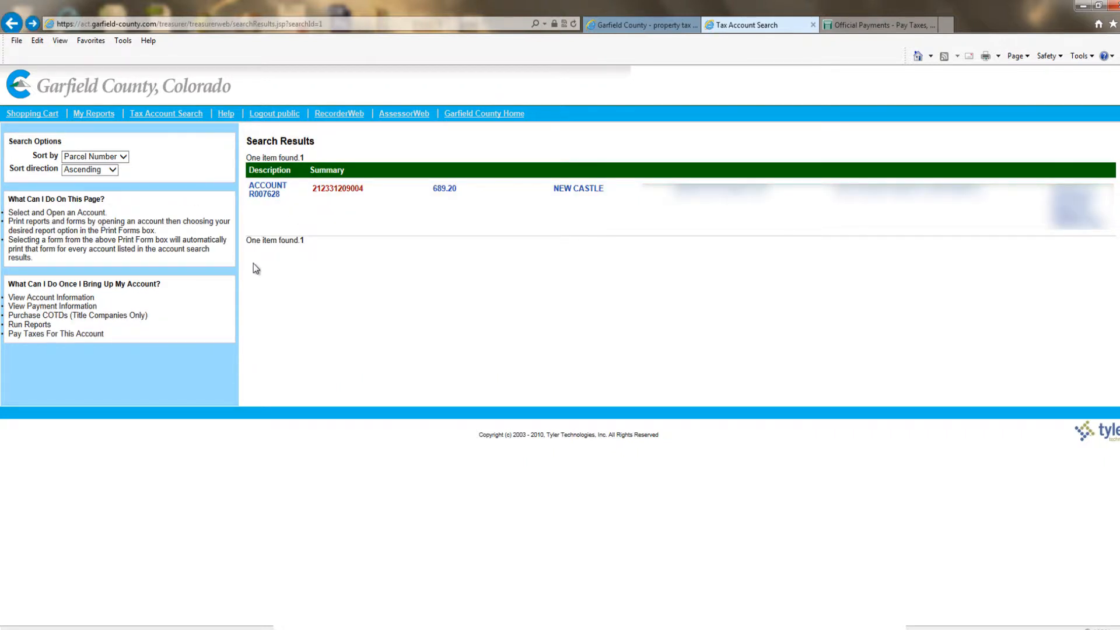
left_click(262, 194)
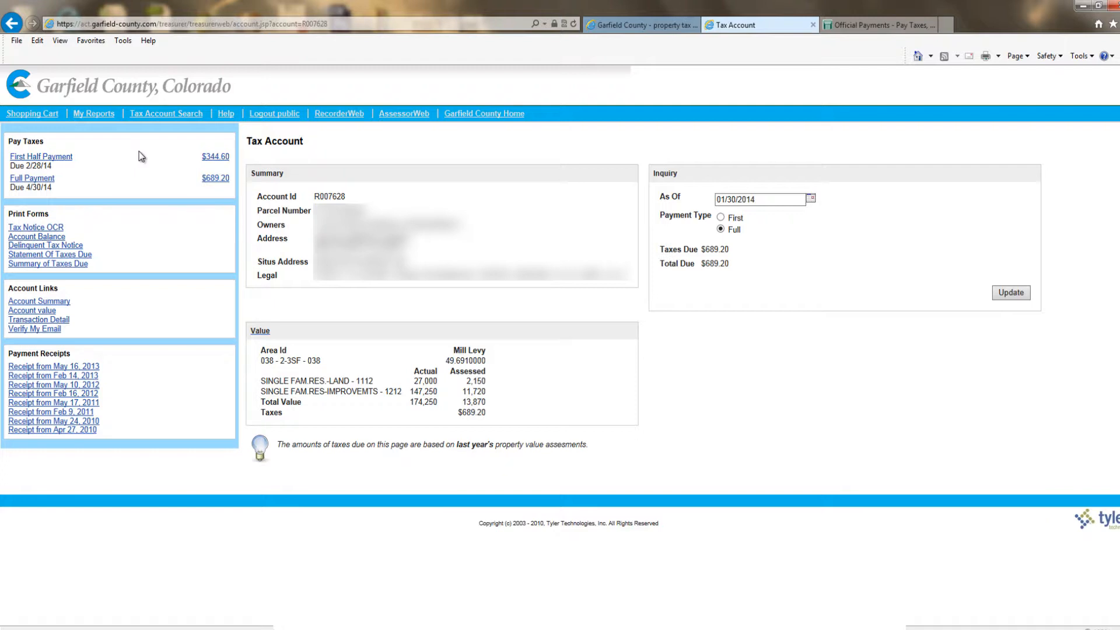
Add the $344.60 First Half Payment to the cart and check out by Credit Card.
left_click(219, 161)
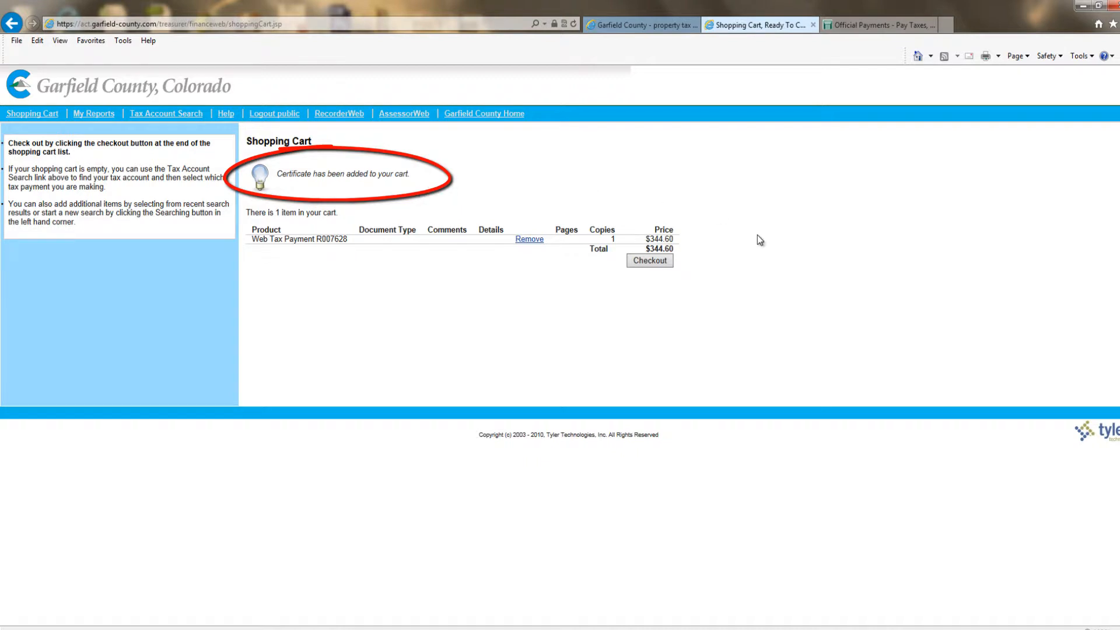
left_click(649, 260)
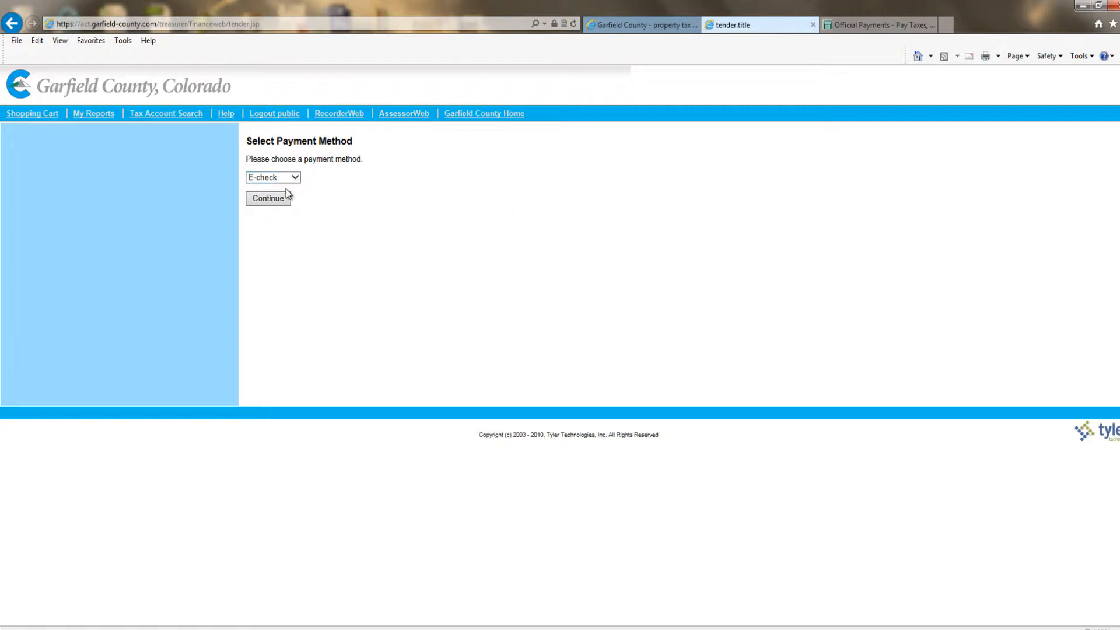
left_click(297, 179)
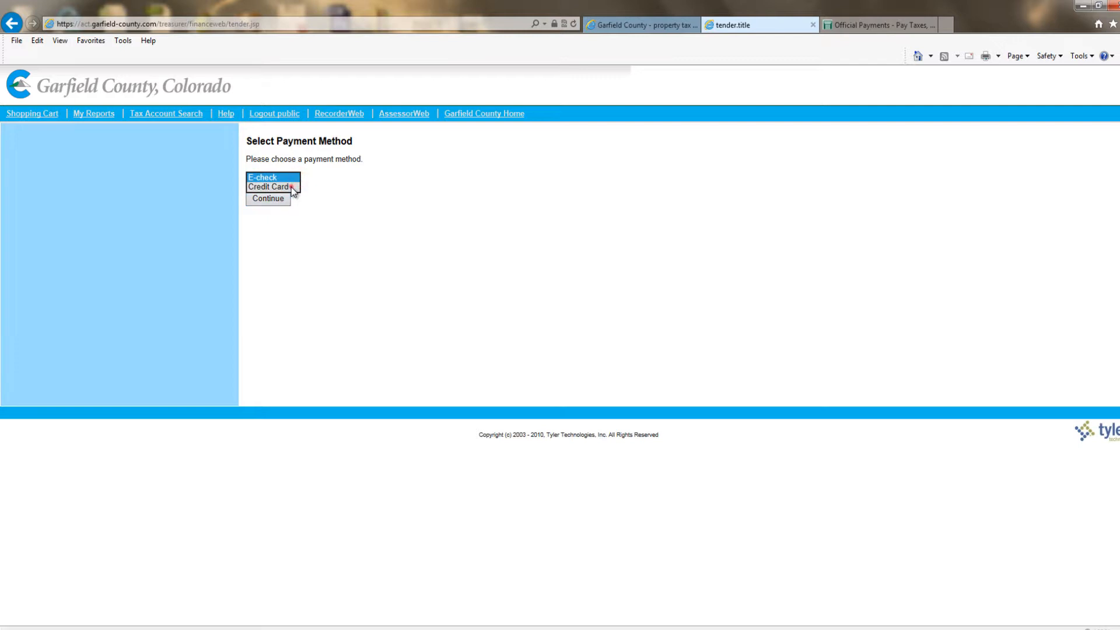
left_click(284, 186)
left_click(282, 202)
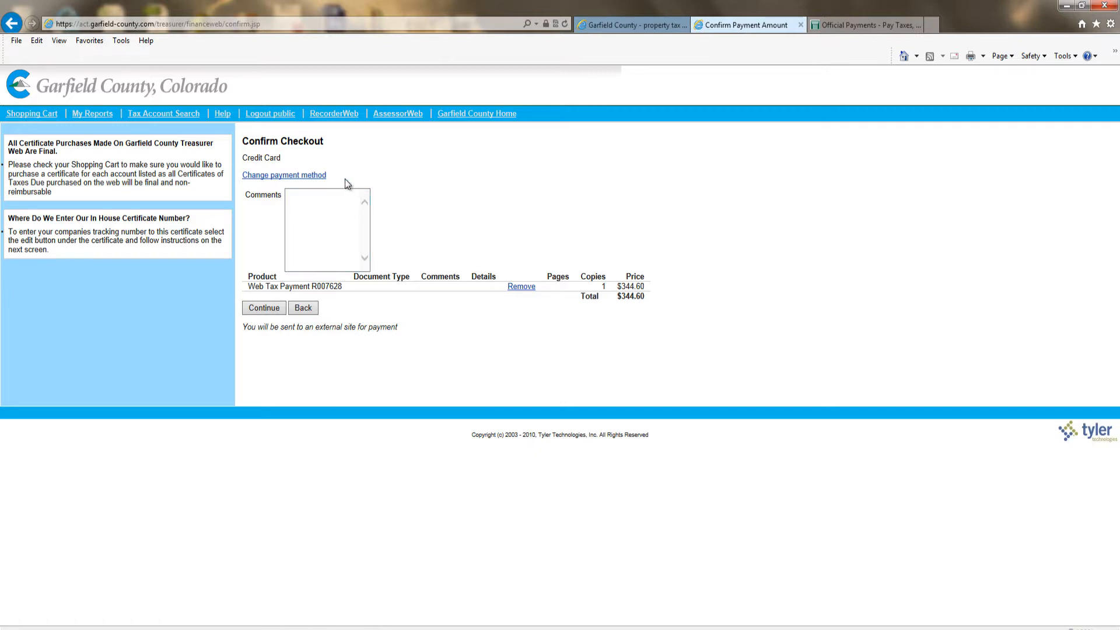
Continue from checkout confirmation to the external Official Payments site.
left_click(276, 313)
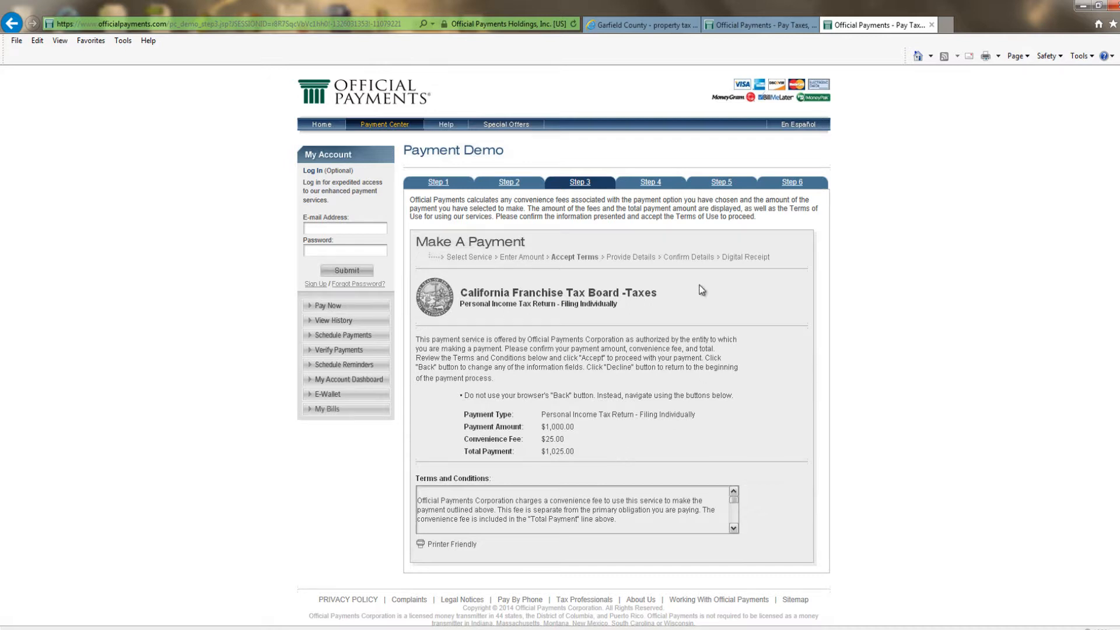
Advance through payer details and confirmation to the Step 6 receipt with confirmation number 1234561.
left_click(652, 184)
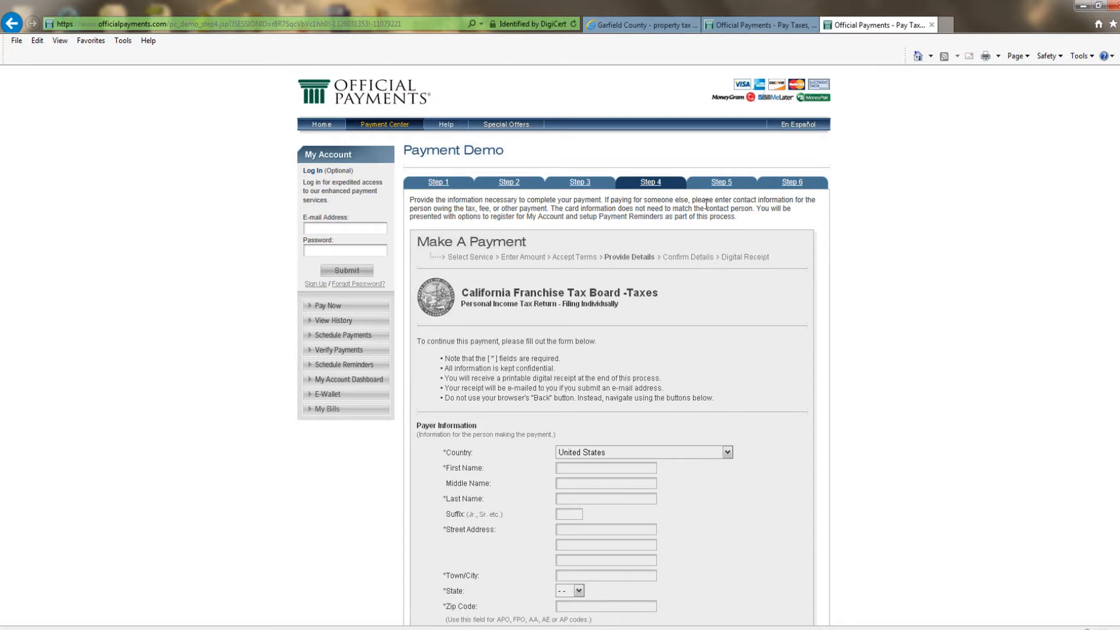
left_click(722, 182)
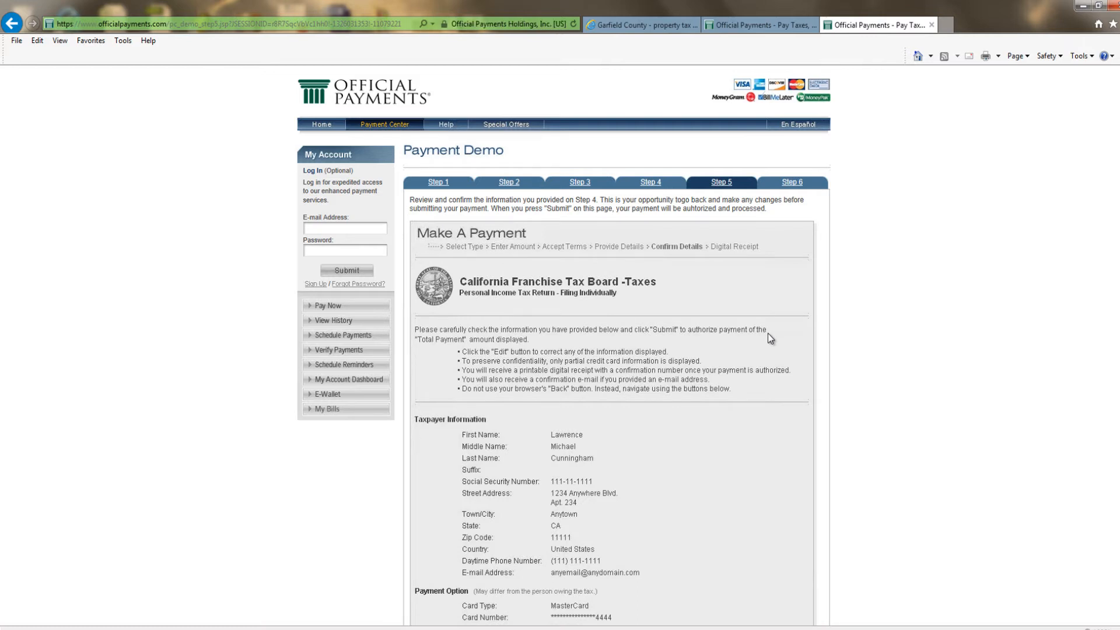
left_click(792, 183)
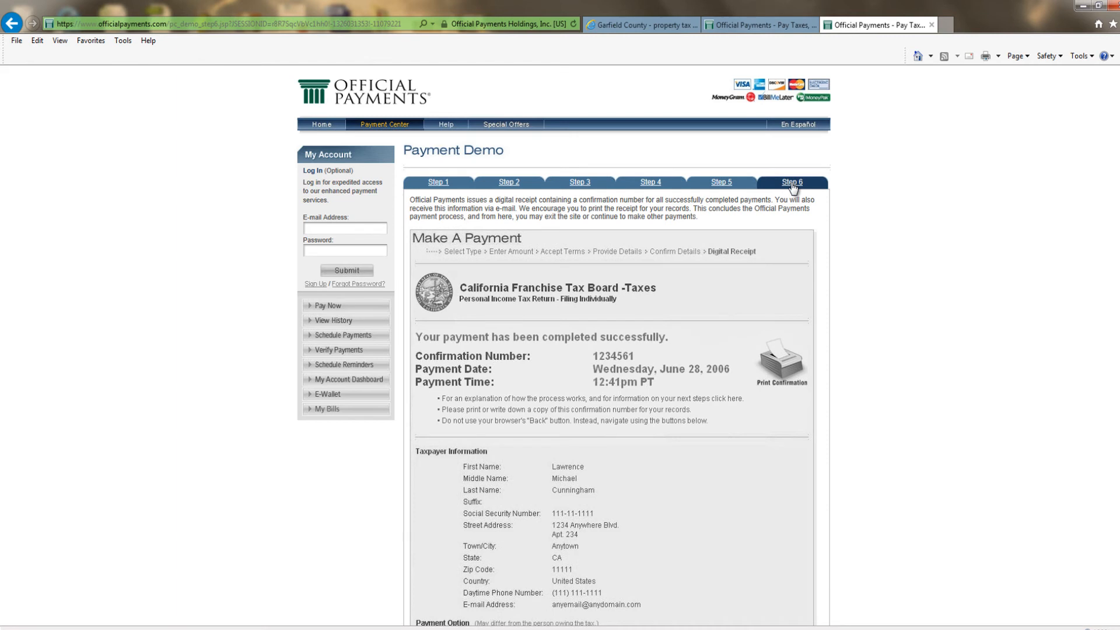